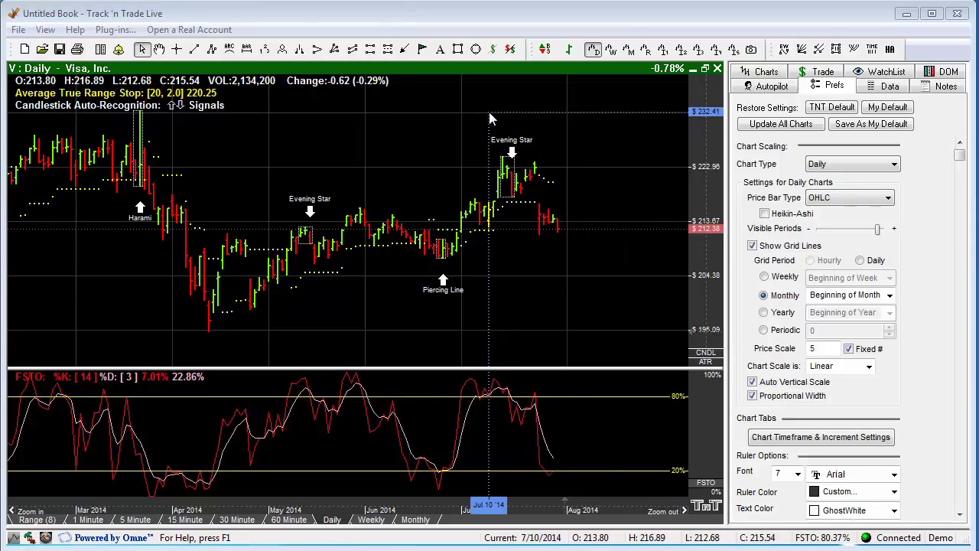
Draw a trend channel from the Apr 25 low up toward the Jun 11 bar on Visa's chart.
click(353, 49)
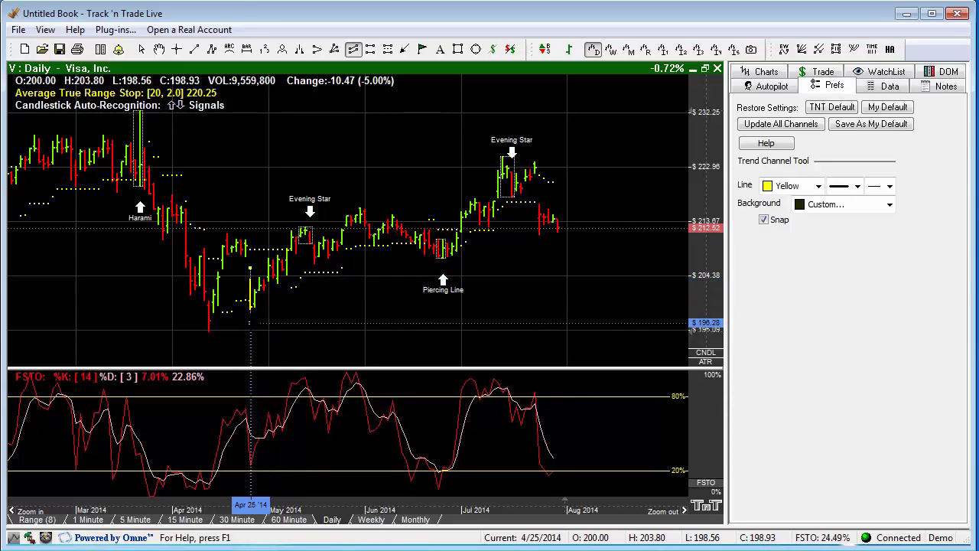
drag(250, 322, 397, 207)
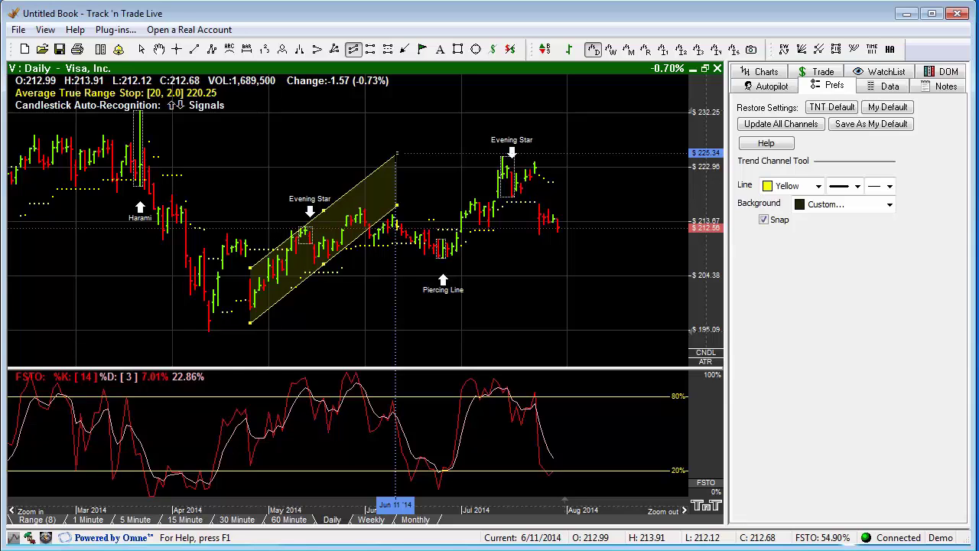
Fix the channel's end at the Jun 11 bar, nudge its lower-right corner and raise its upper line slightly.
click(396, 153)
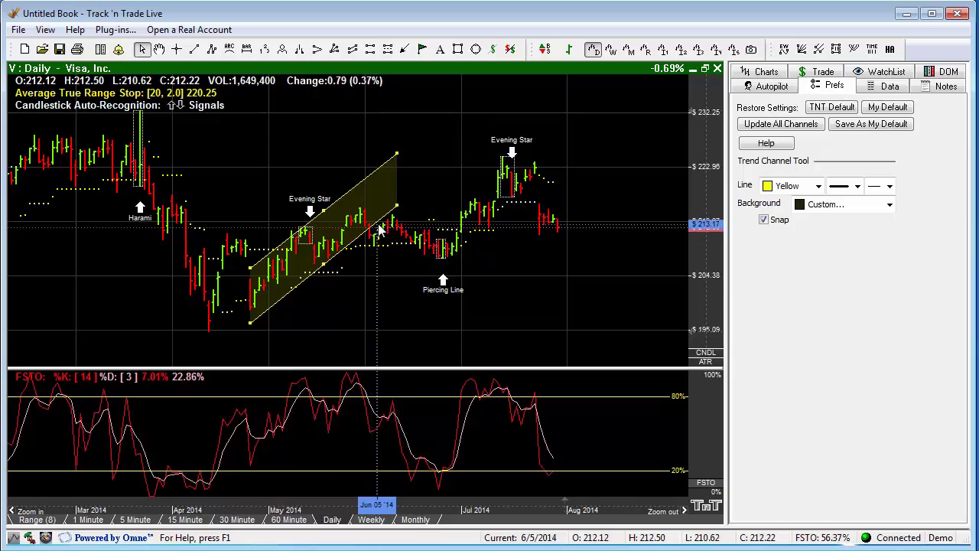
mouse_move(398, 211)
mouse_down()
mouse_move(405, 244)
mouse_move(402, 208)
mouse_up()
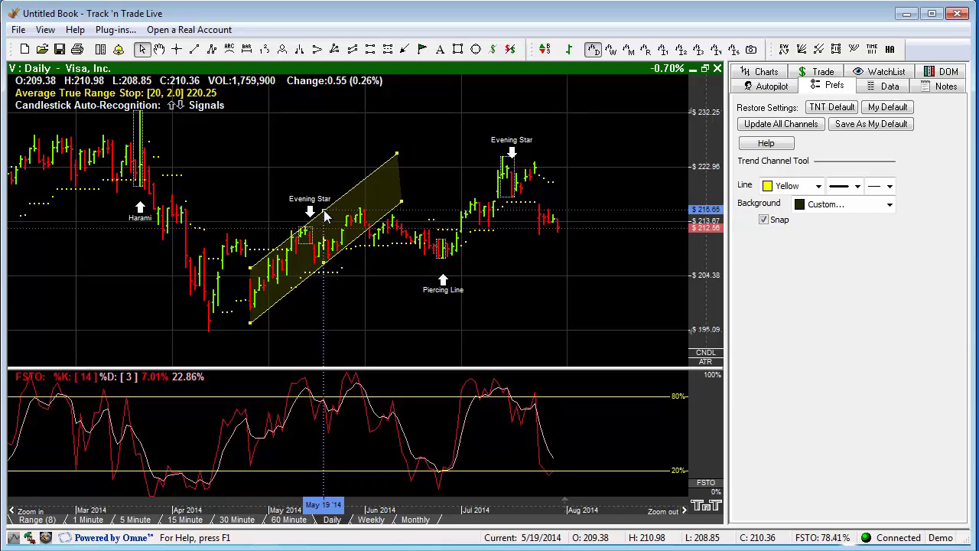
drag(319, 213, 319, 212)
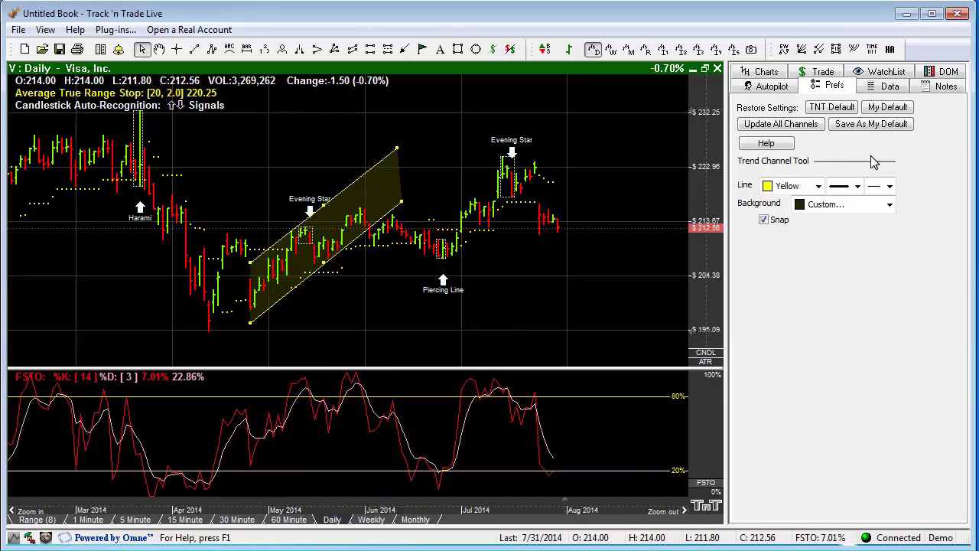
Give the trend channel a red, dashed outline with a new line width in the tool prefs.
click(820, 187)
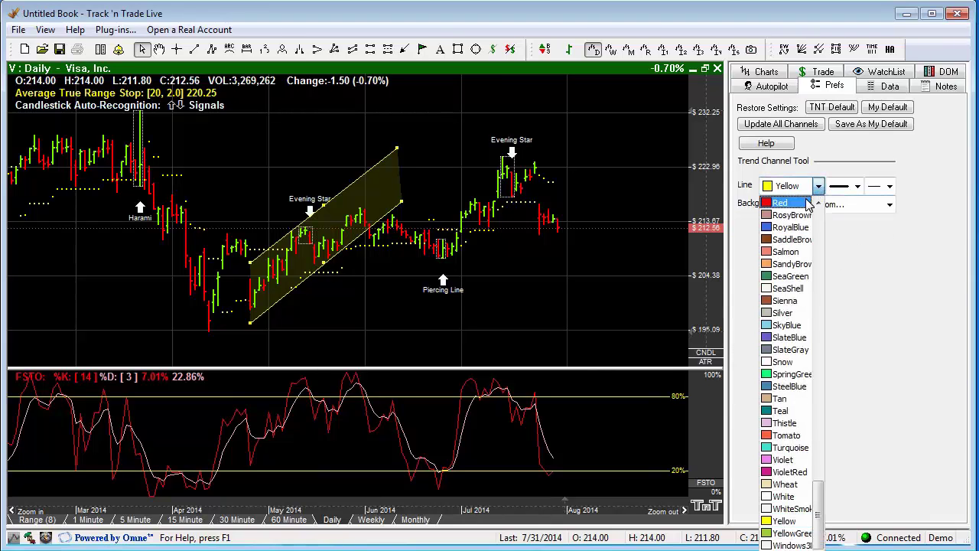
click(798, 201)
click(857, 186)
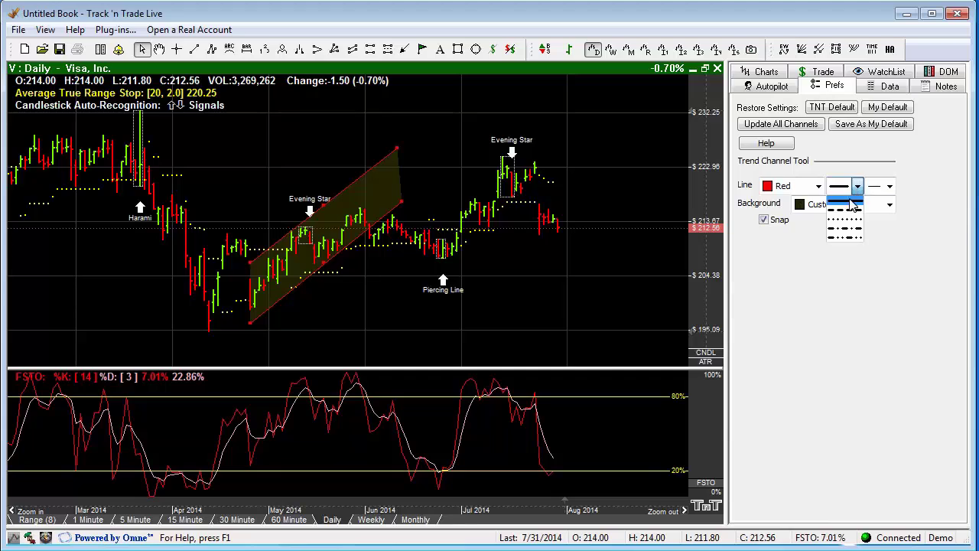
click(848, 208)
click(889, 186)
click(885, 212)
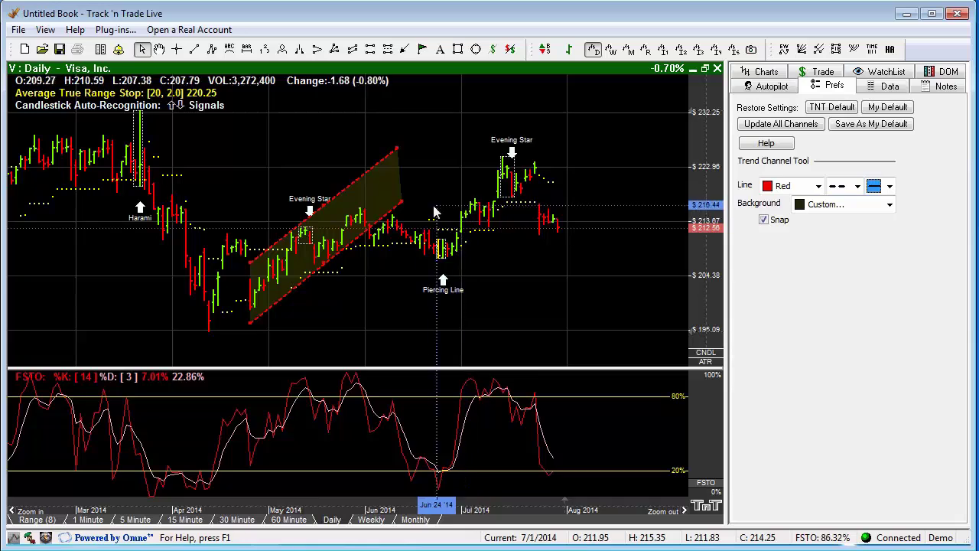
click(371, 204)
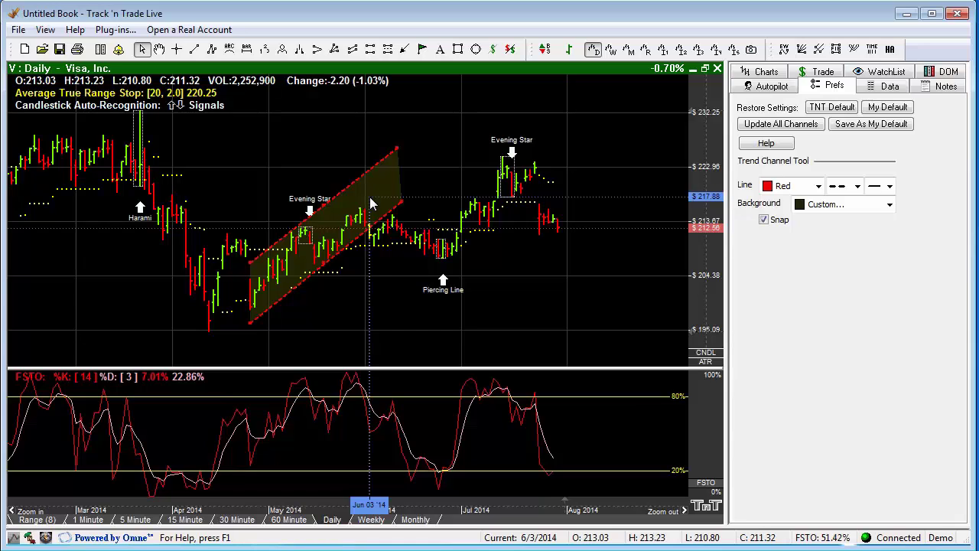
Delete the red dashed trend channel using its right-click menu.
right_click(371, 203)
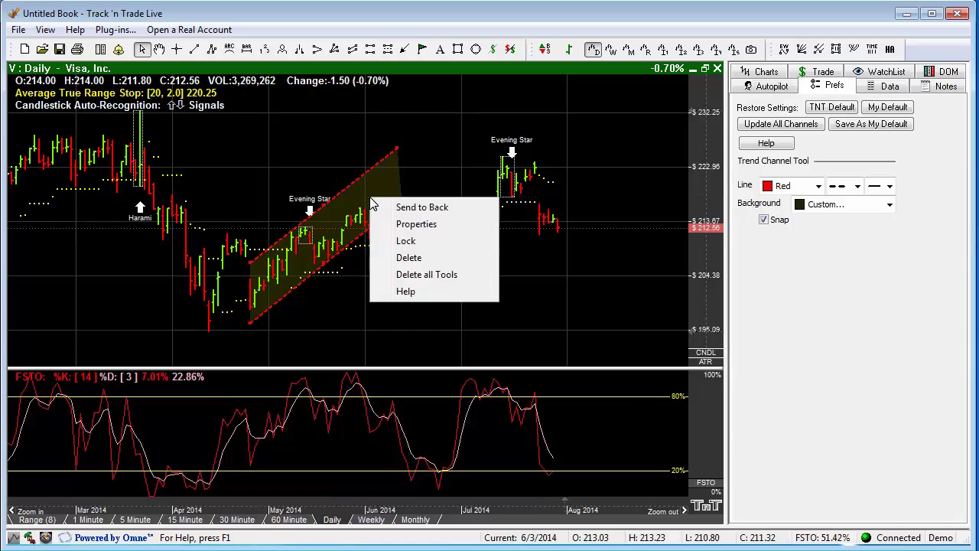
click(407, 257)
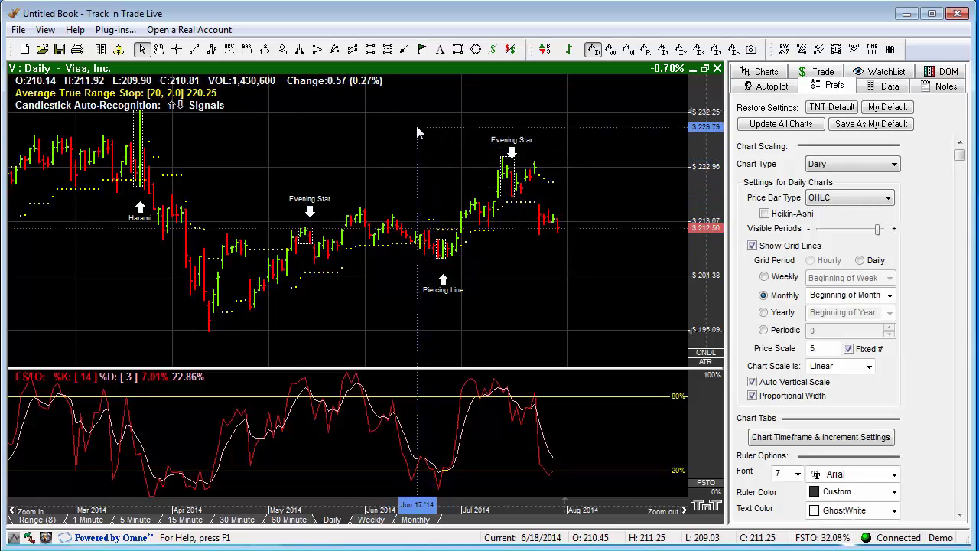
Draw a horizontal channel over the sideways range, set bounds 207.28–217.75 and stretch it into late July.
click(371, 50)
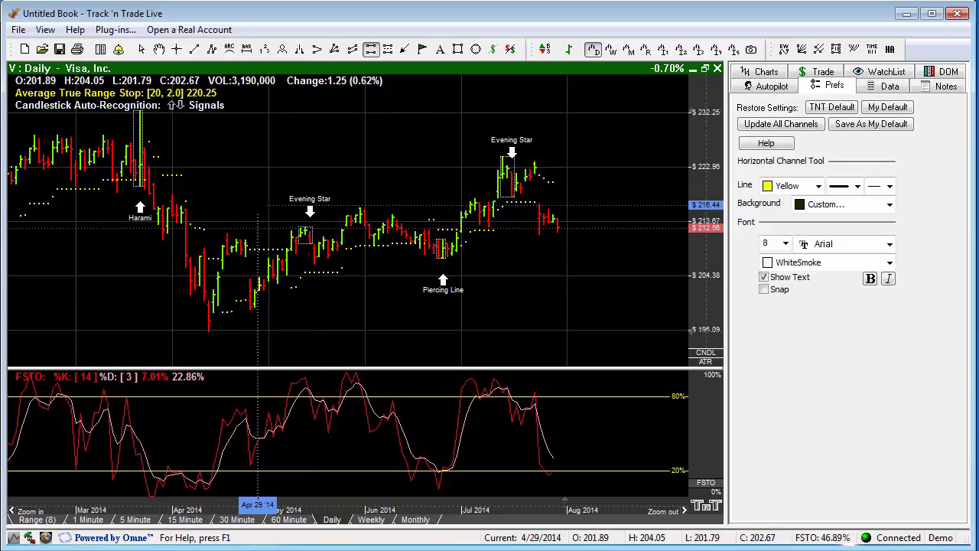
drag(257, 205, 478, 261)
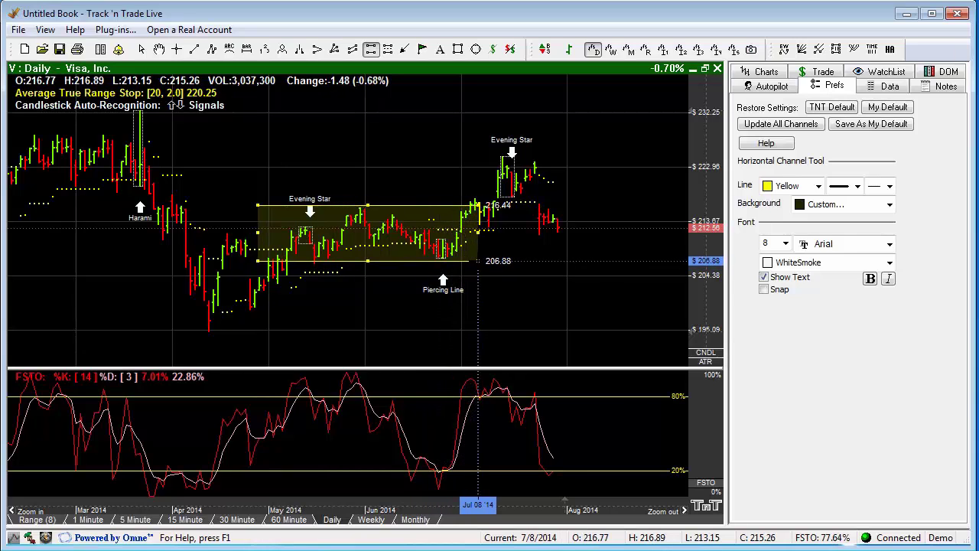
drag(478, 260, 479, 258)
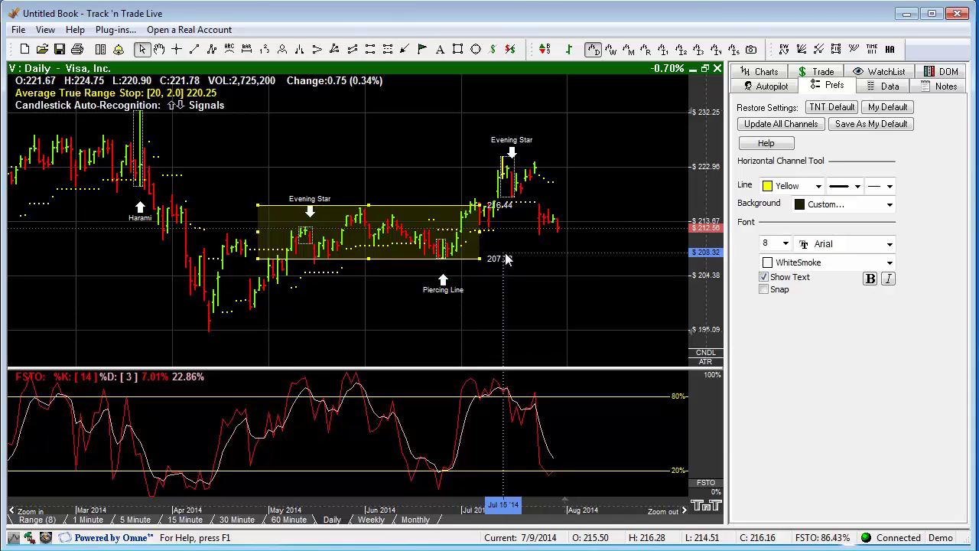
drag(480, 237, 574, 237)
mouse_move(415, 205)
mouse_down()
mouse_move(417, 172)
mouse_move(417, 203)
mouse_up()
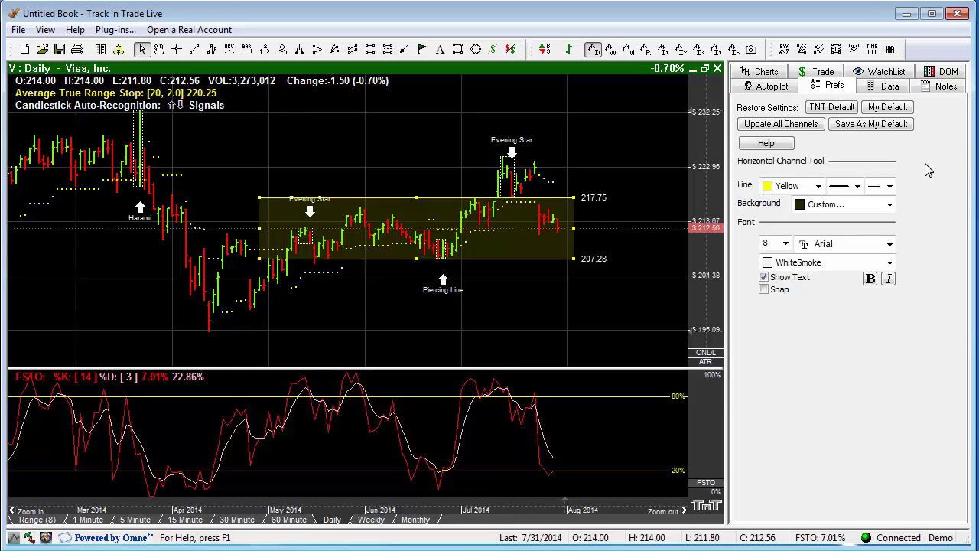
Set the horizontal channel's lines to red with a dotted line style.
click(818, 185)
click(805, 204)
click(858, 186)
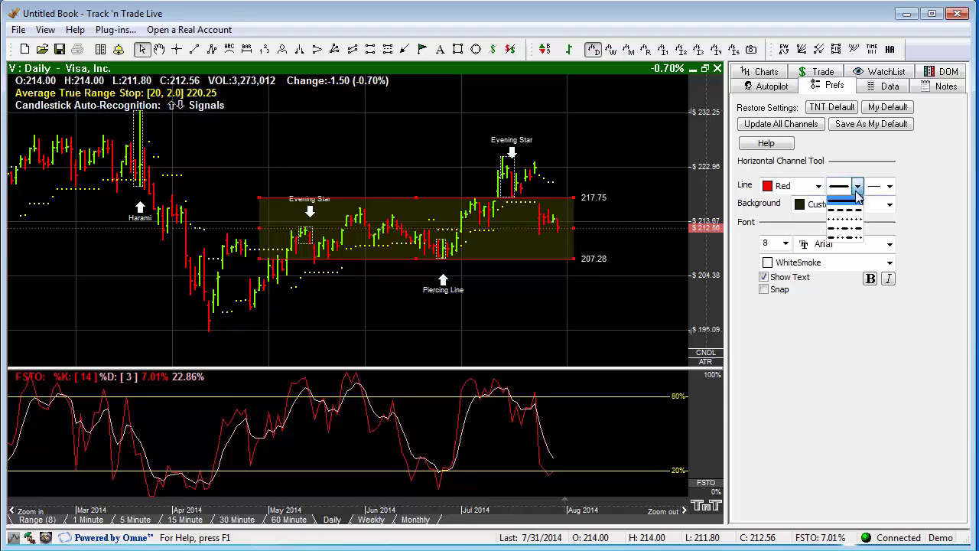
click(853, 220)
click(890, 186)
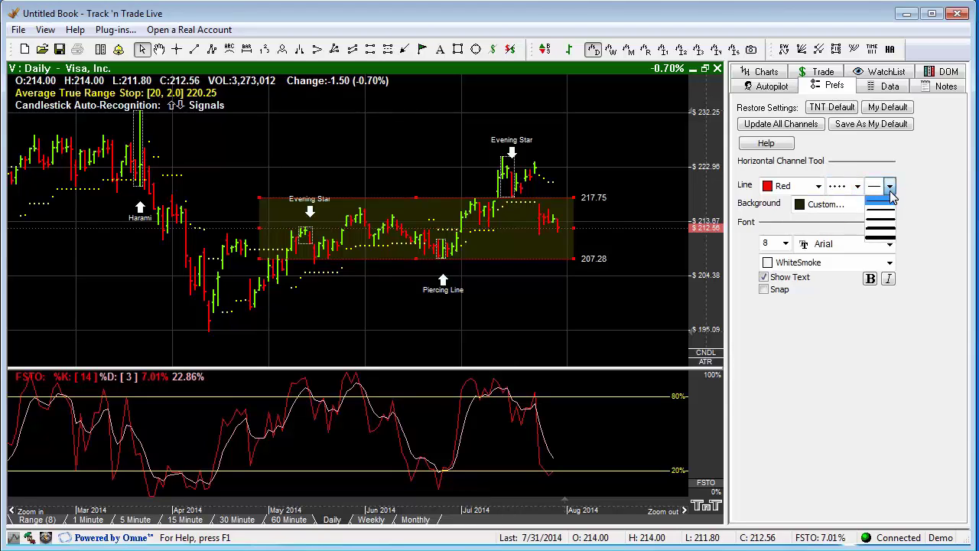
click(879, 203)
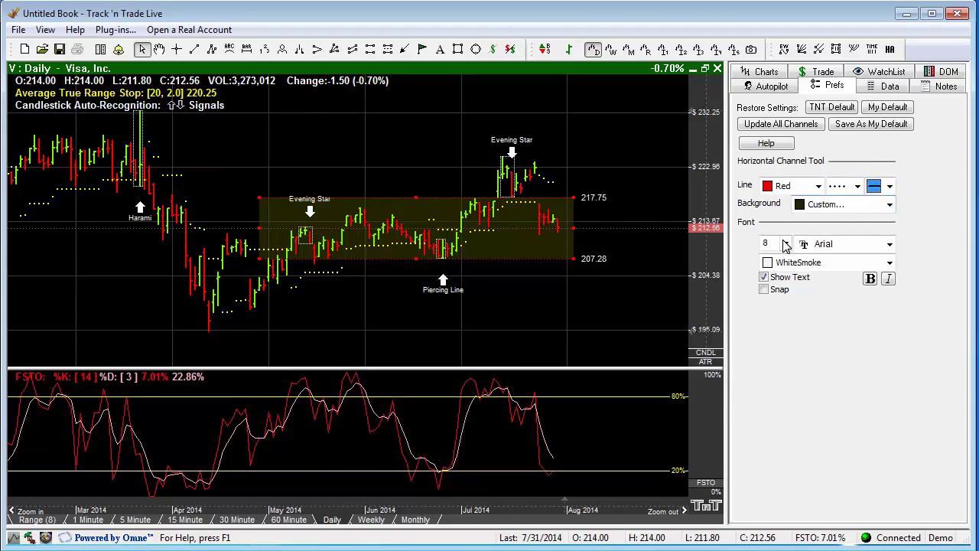
Make the price labels size 10 bold, and toggle label display and snapping off and on.
click(785, 244)
click(782, 298)
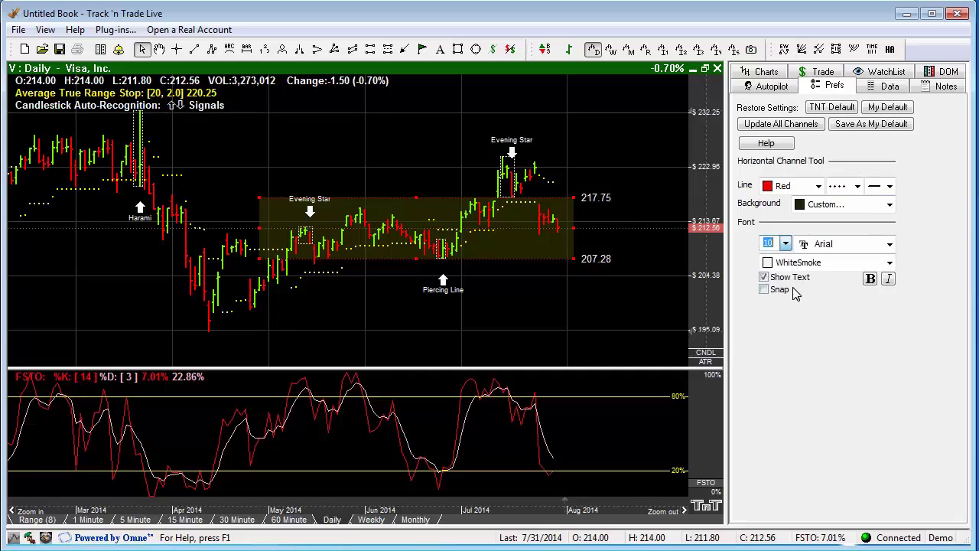
click(870, 278)
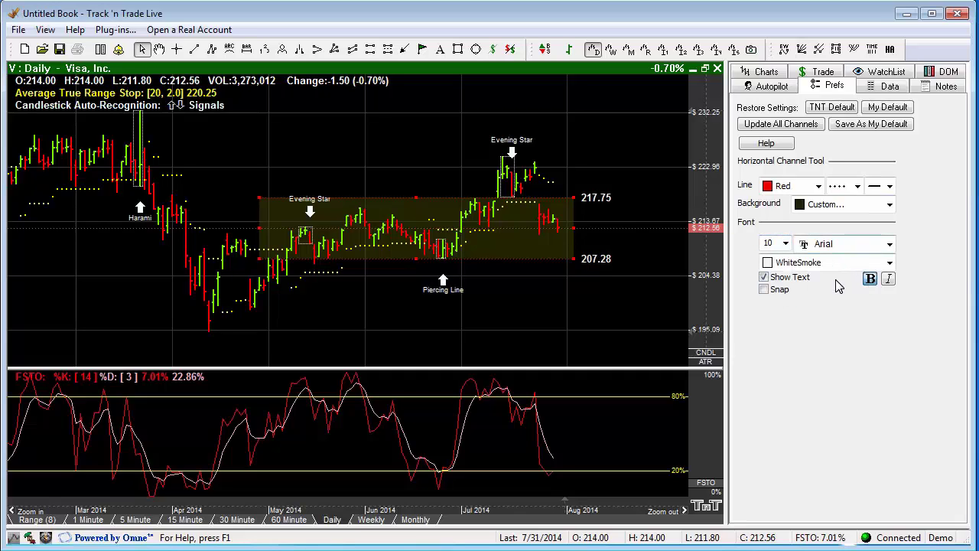
click(765, 278)
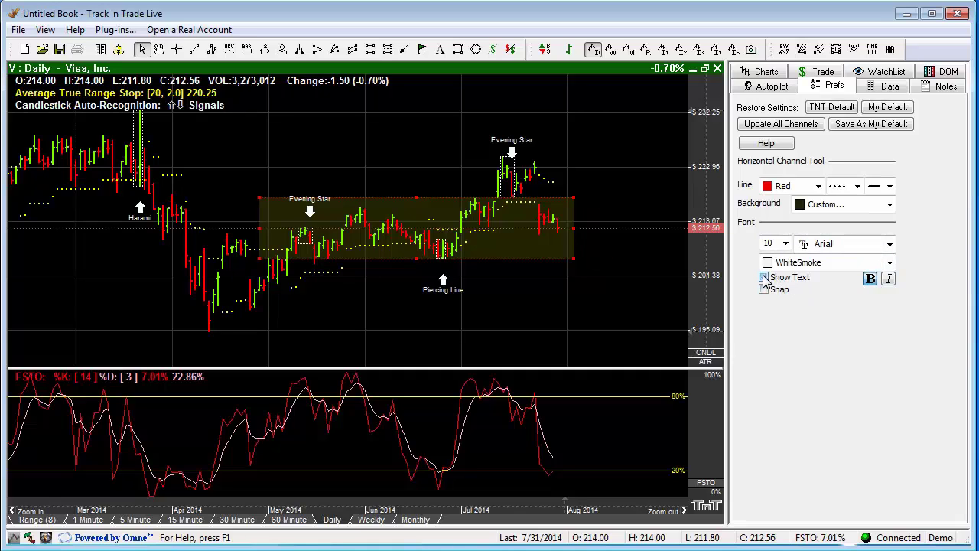
click(764, 277)
click(764, 290)
click(766, 292)
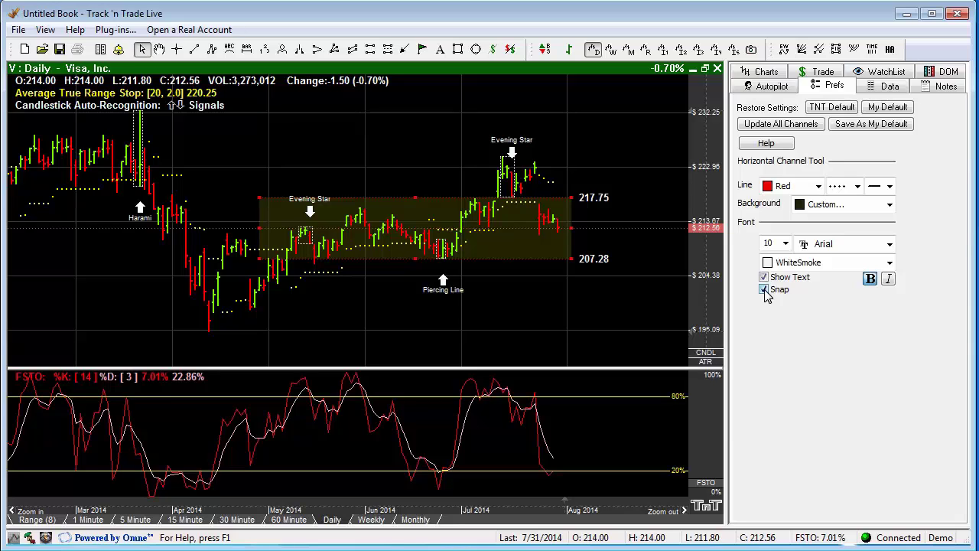
click(765, 291)
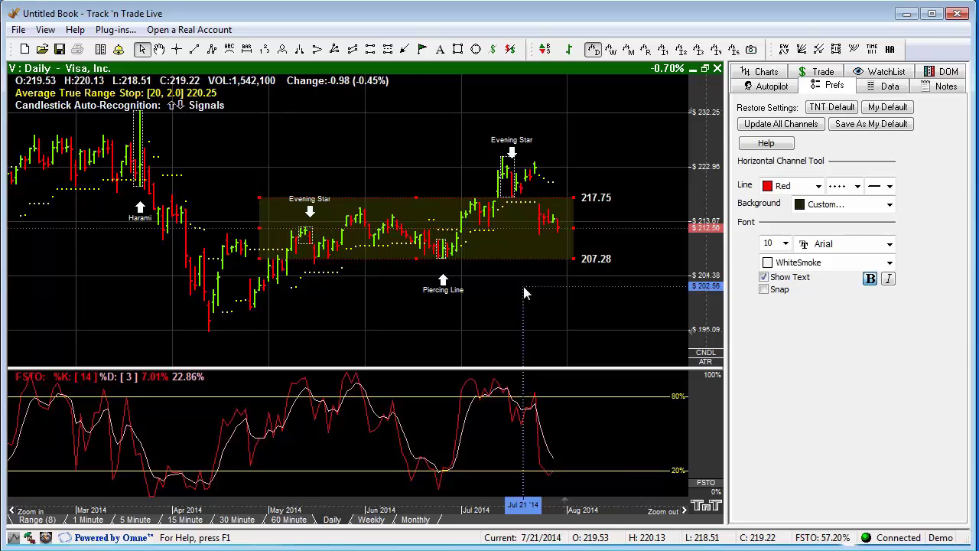
Delete the 207.28–217.75 horizontal channel using its right-click menu.
right_click(509, 245)
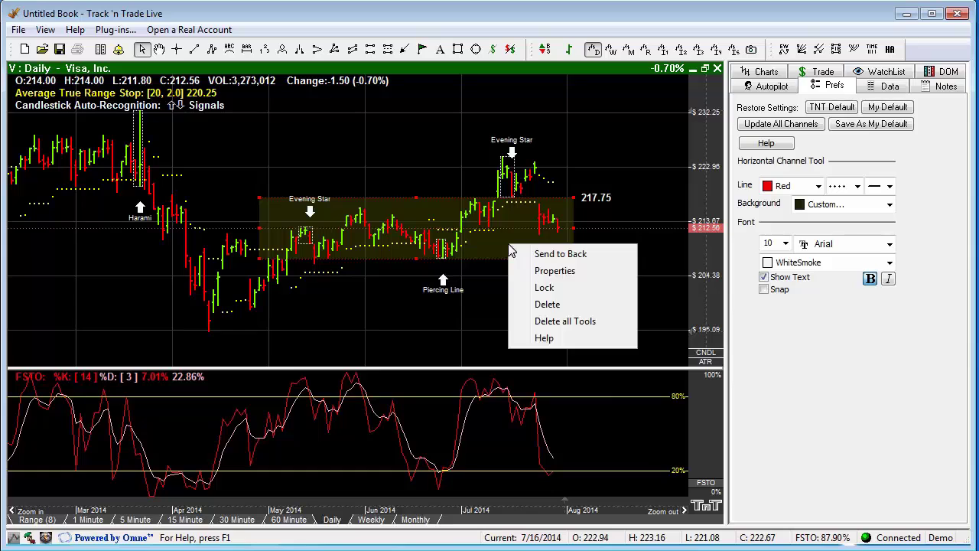
click(547, 305)
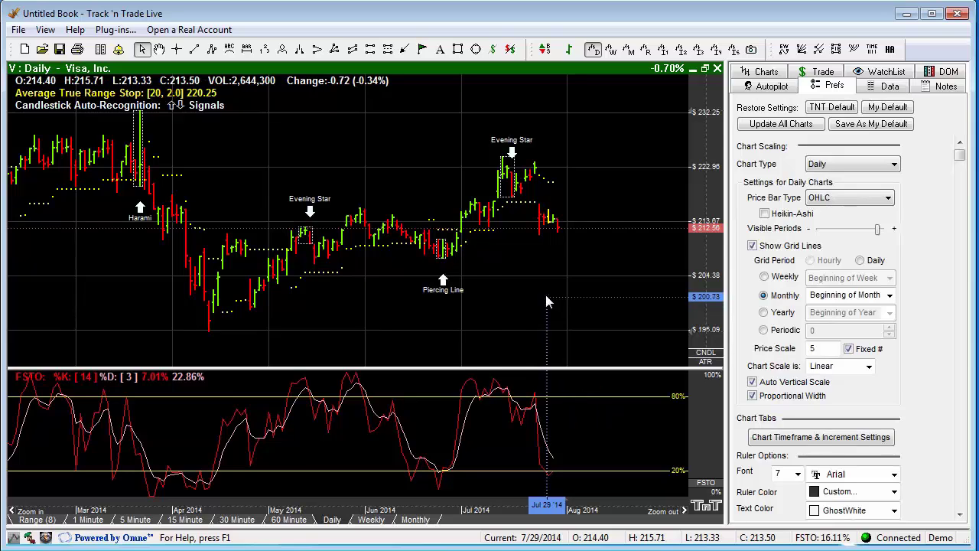
Draw an N% ruler from the 232.80 Harami high down to the 194.84 low, extended into late July.
click(387, 49)
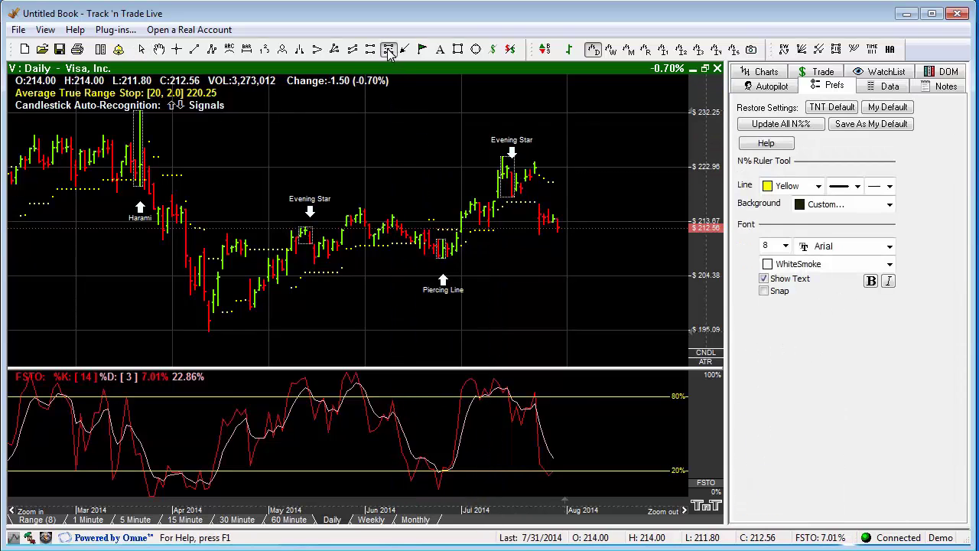
drag(698, 174, 699, 184)
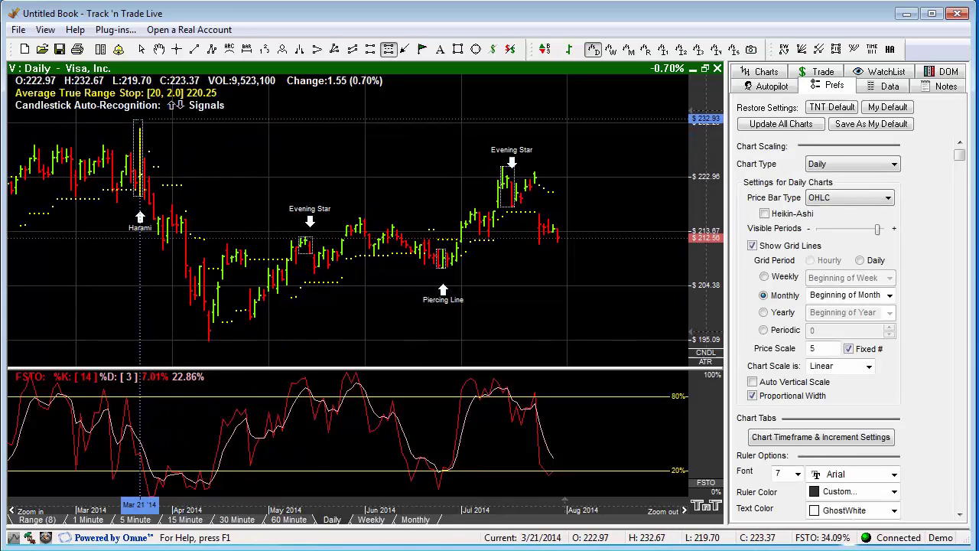
drag(140, 118, 530, 341)
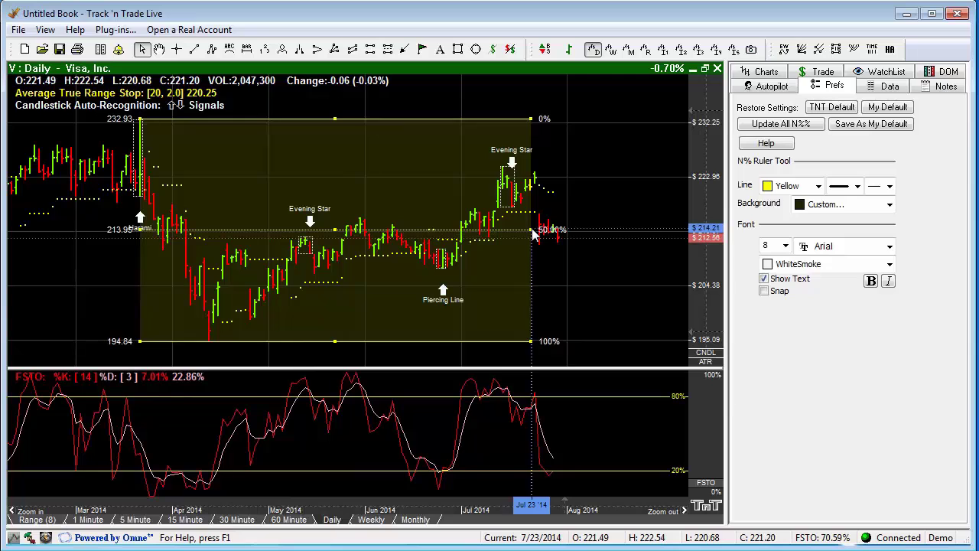
drag(533, 235, 583, 230)
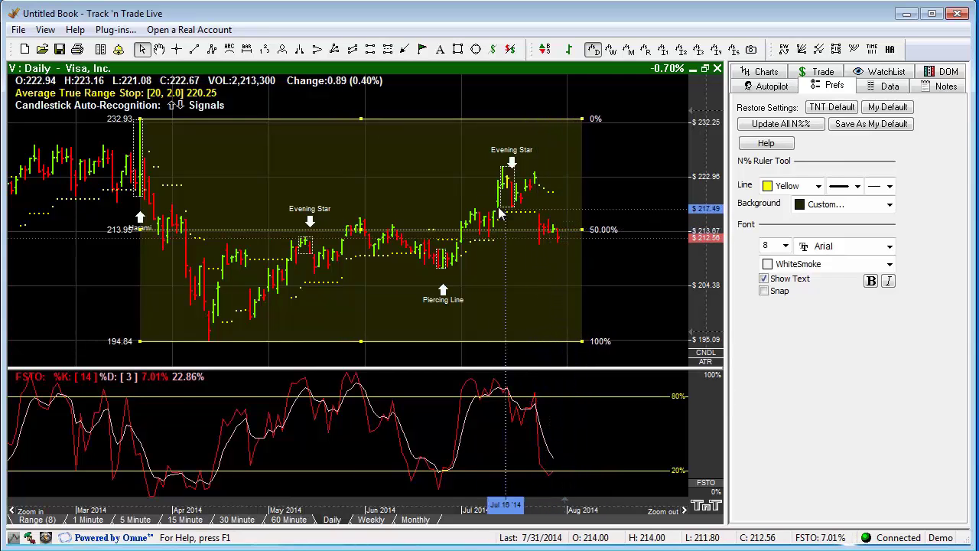
mouse_move(363, 122)
mouse_down()
mouse_move(364, 170)
mouse_move(366, 126)
mouse_up()
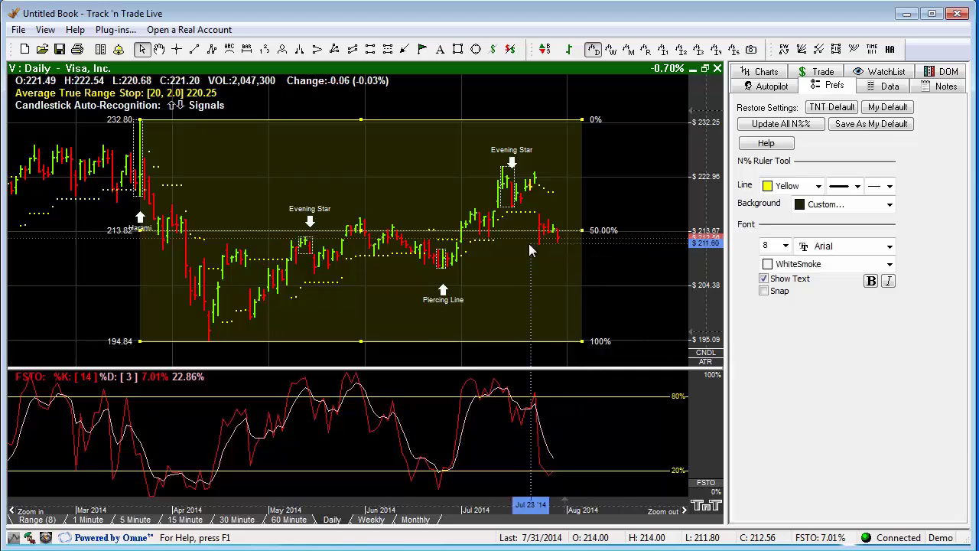
Drag the ruler's middle level through 71% and 68%, finally leaving it at 21.00% (224.95).
drag(364, 235, 376, 168)
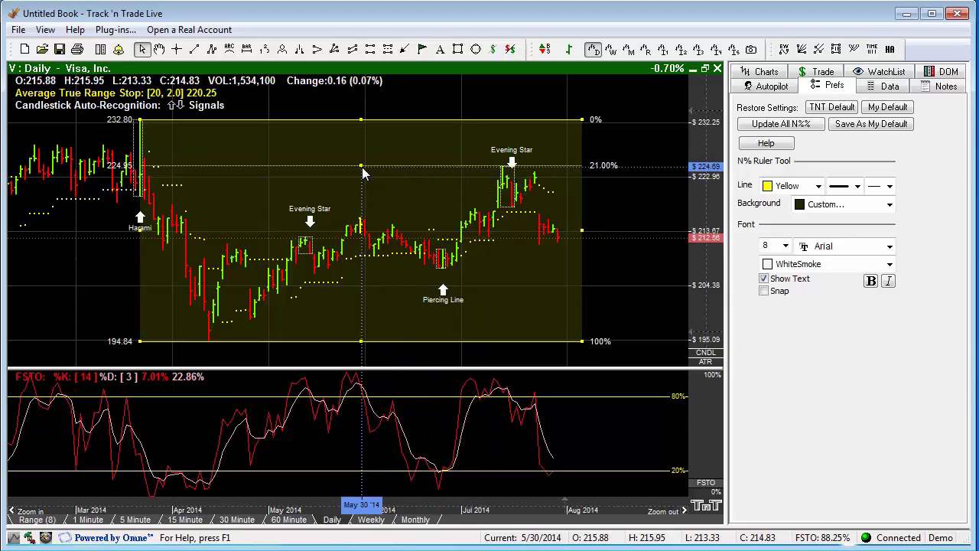
drag(364, 167, 376, 238)
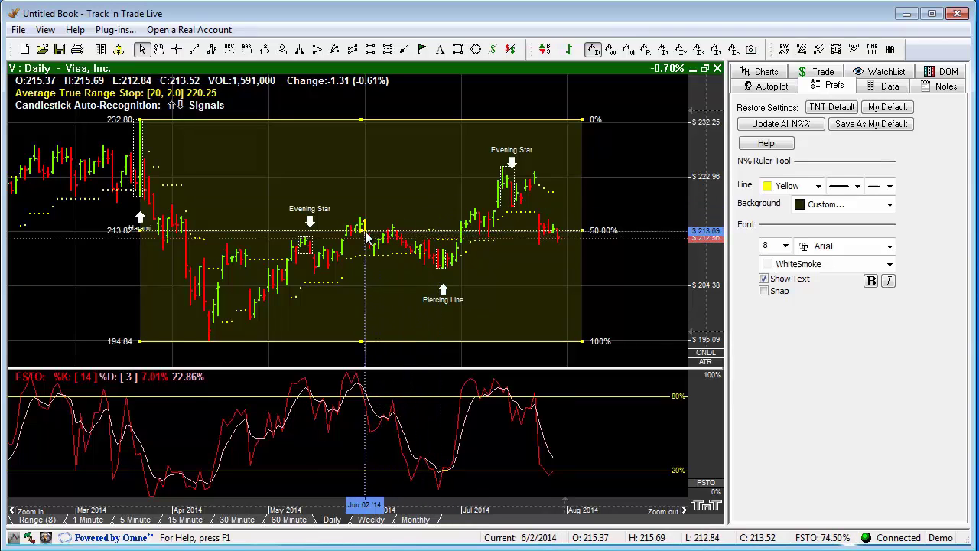
drag(364, 235, 375, 175)
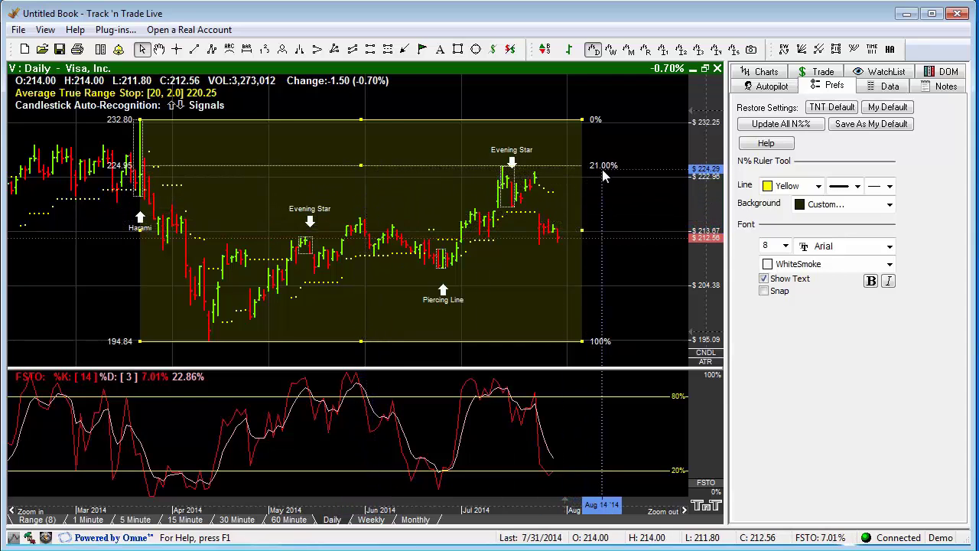
Delete the ruler, redraw it up from 194.84 to 232.80, extend it left, set the level at 79%.
key(Delete)
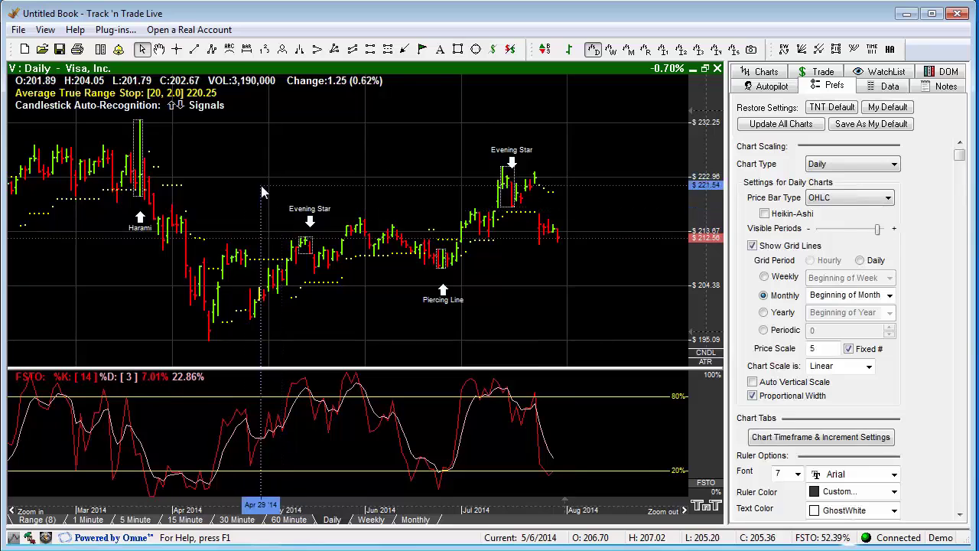
click(388, 49)
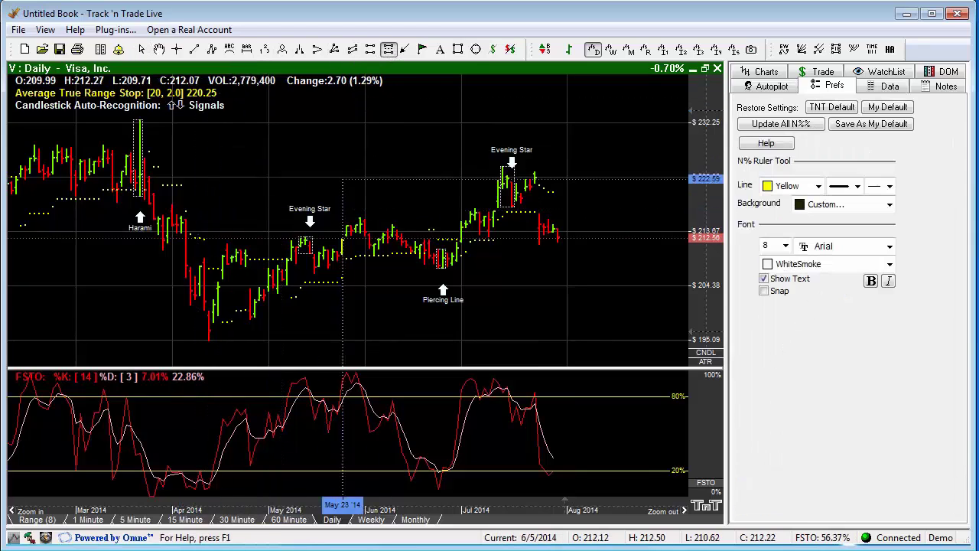
drag(209, 341, 562, 119)
drag(209, 237, 136, 238)
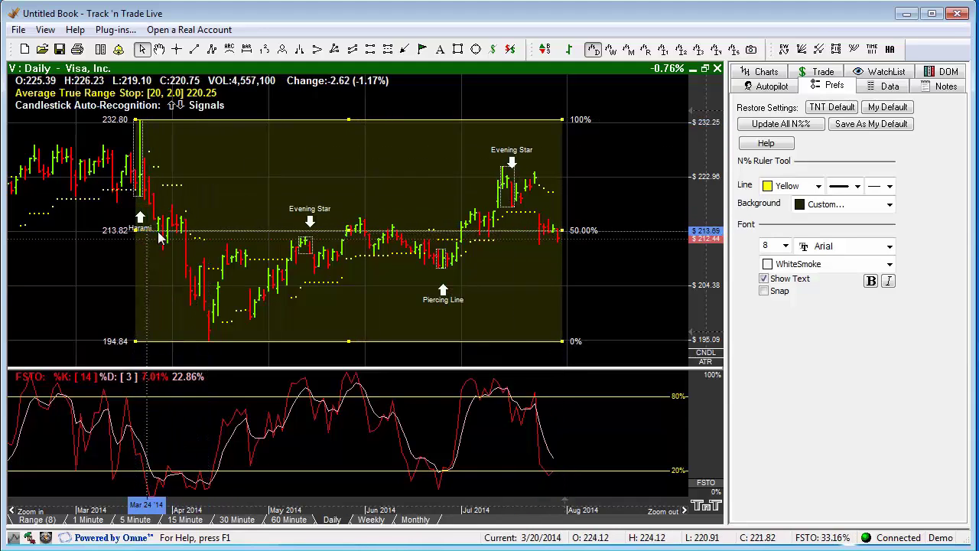
drag(342, 233, 356, 170)
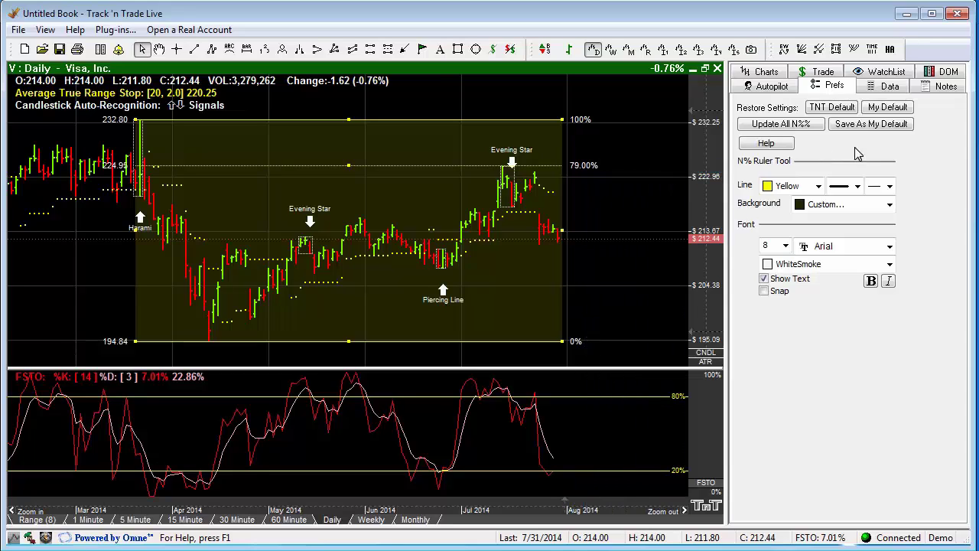
Make the N% ruler lines red, dashed and thicker.
click(818, 186)
click(801, 204)
click(858, 186)
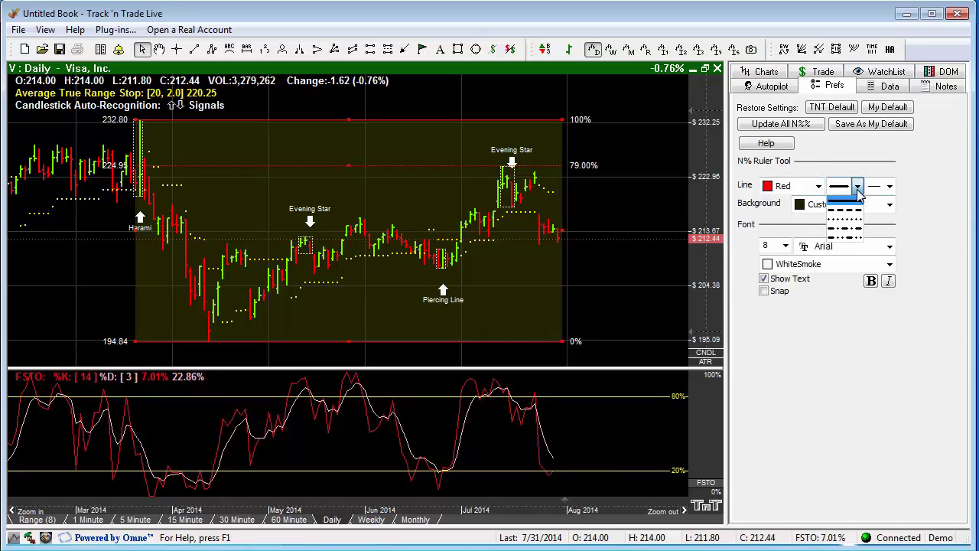
click(846, 209)
click(884, 216)
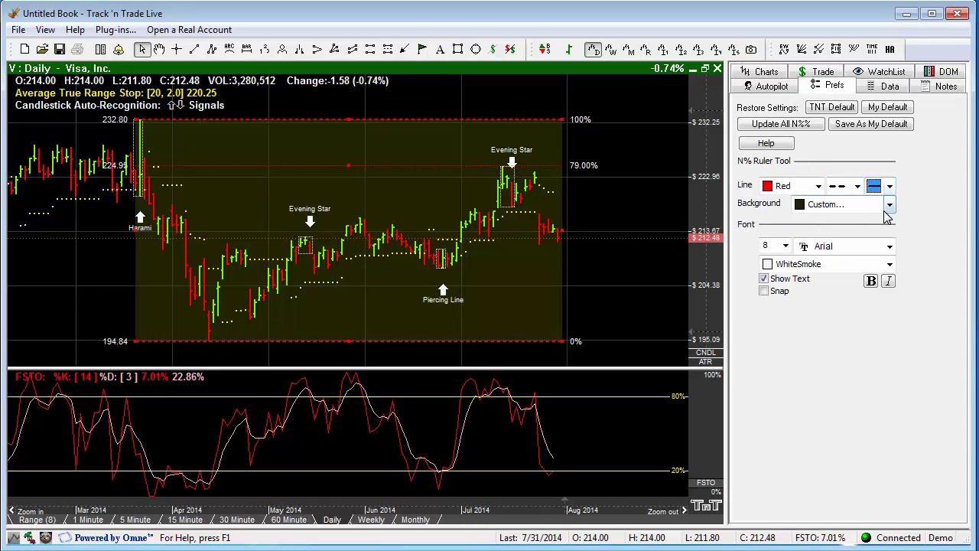
Set the ruler labels to bold size 12, toggling the text display off and back on.
click(786, 246)
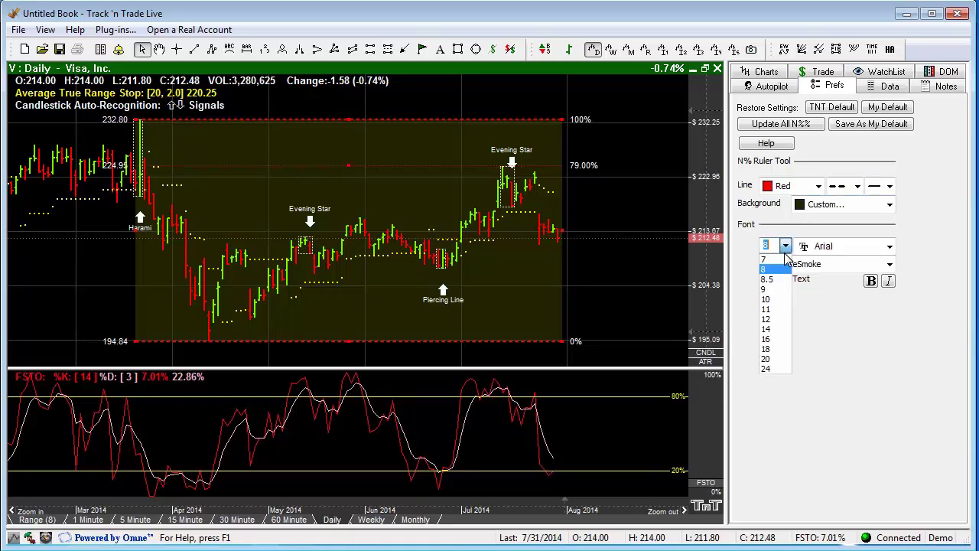
click(774, 319)
click(871, 282)
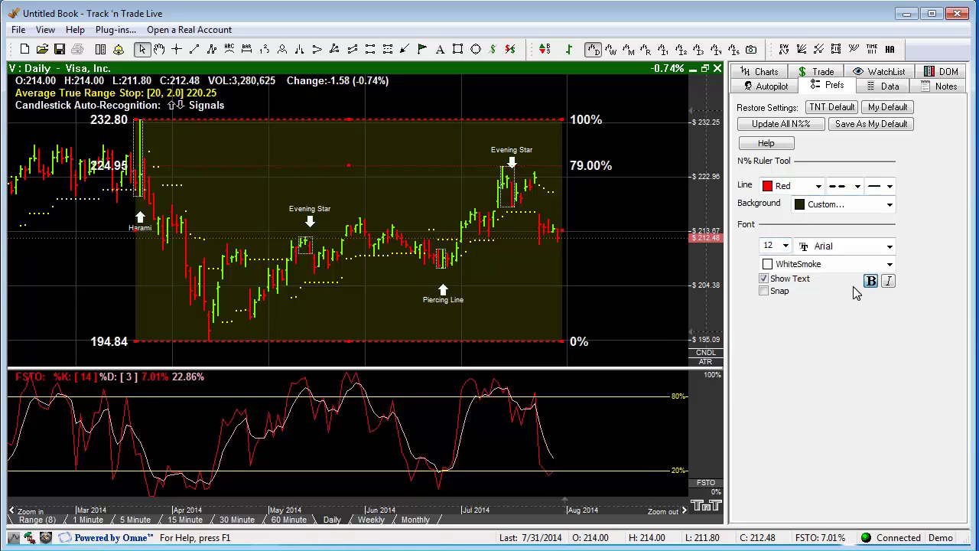
click(765, 279)
click(764, 279)
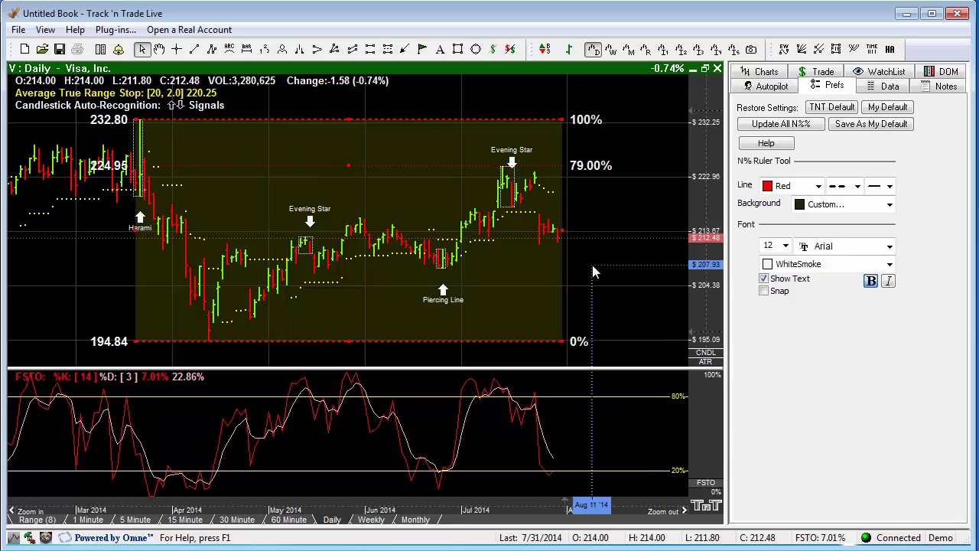
Select the red N% ruler and delete it, leaving Visa's chart with no drawings.
right_click(412, 192)
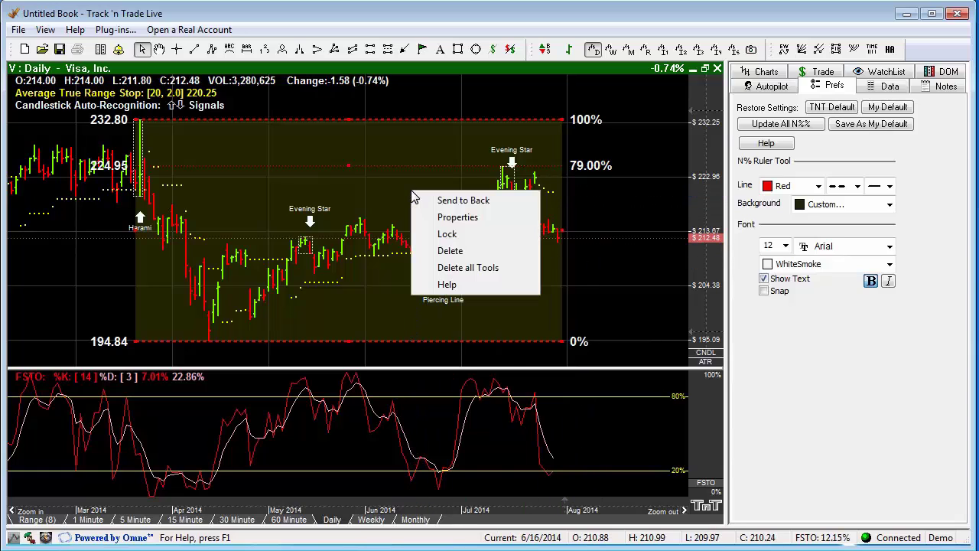
click(454, 146)
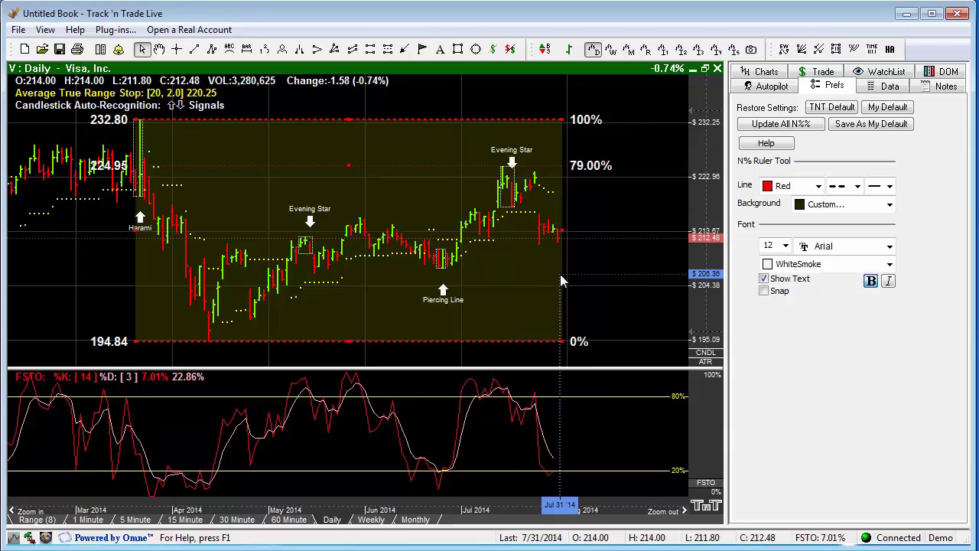
key(Delete)
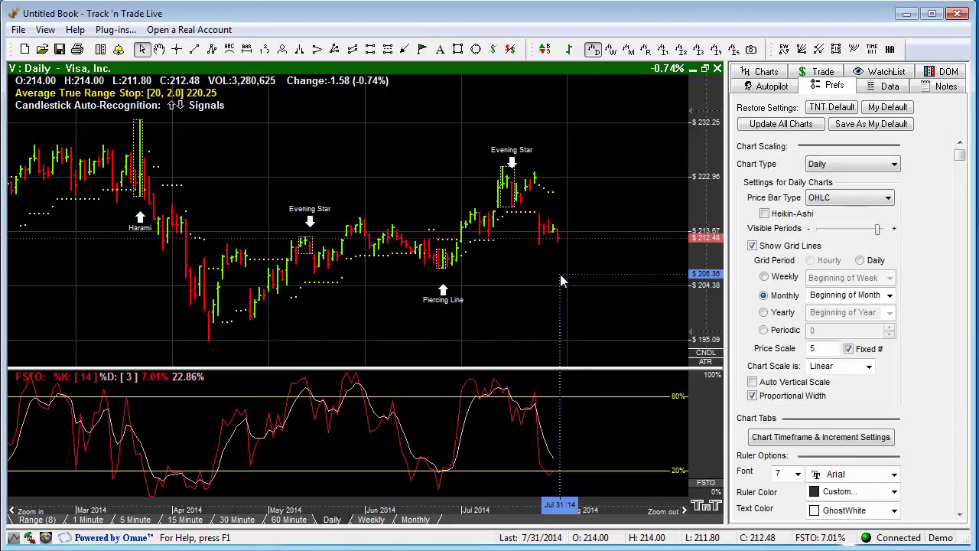